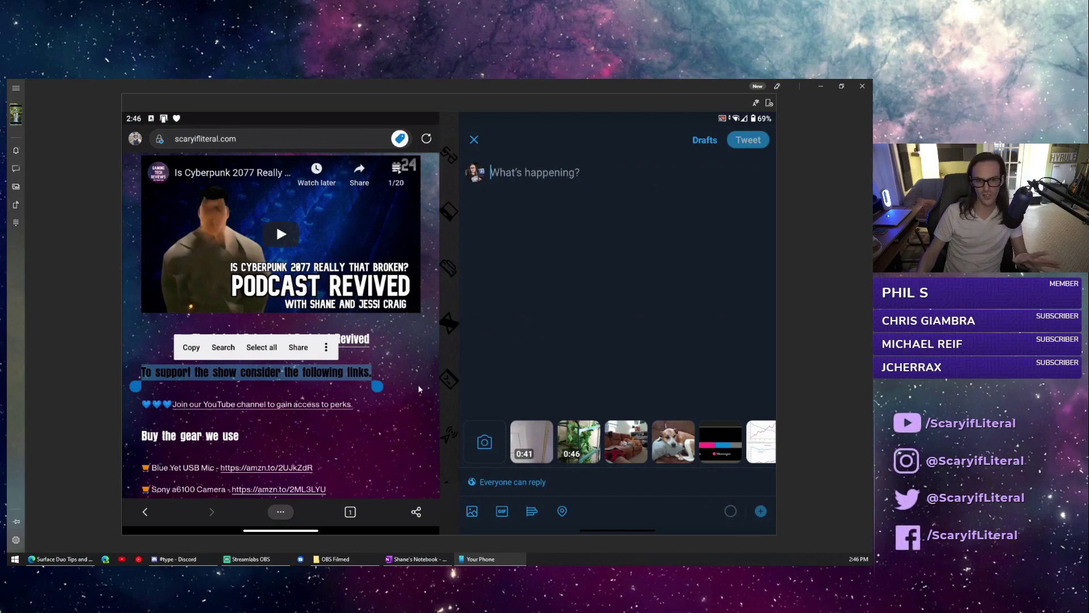
Copy the line 'To support the show consider the following links.', paste it into the tweet, then trim it
left_click(191, 347)
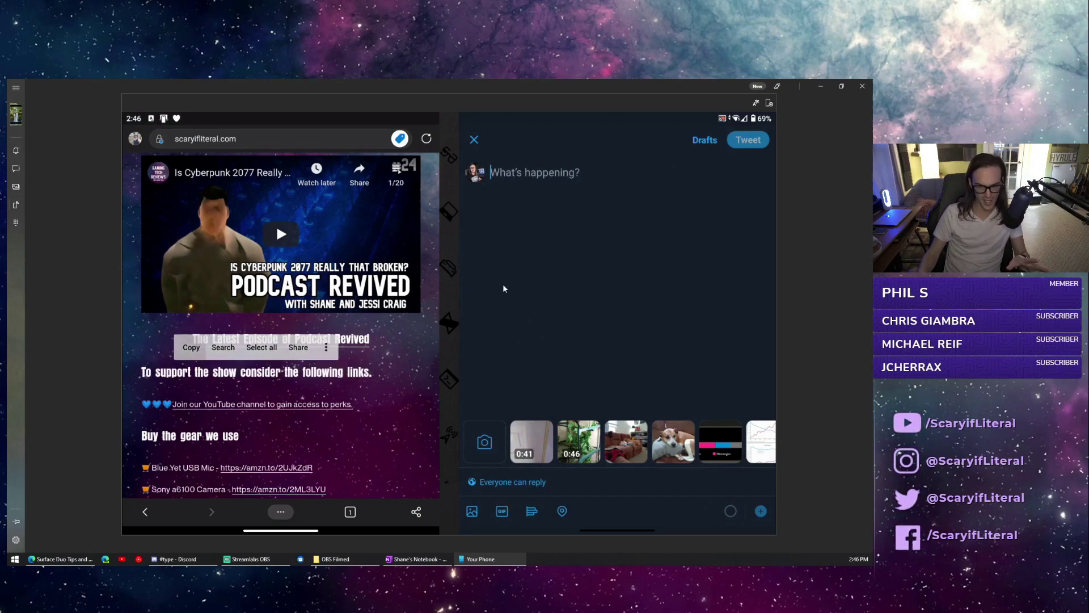
left_click(504, 172)
left_click(663, 369)
left_click_drag(762, 467, 762, 467)
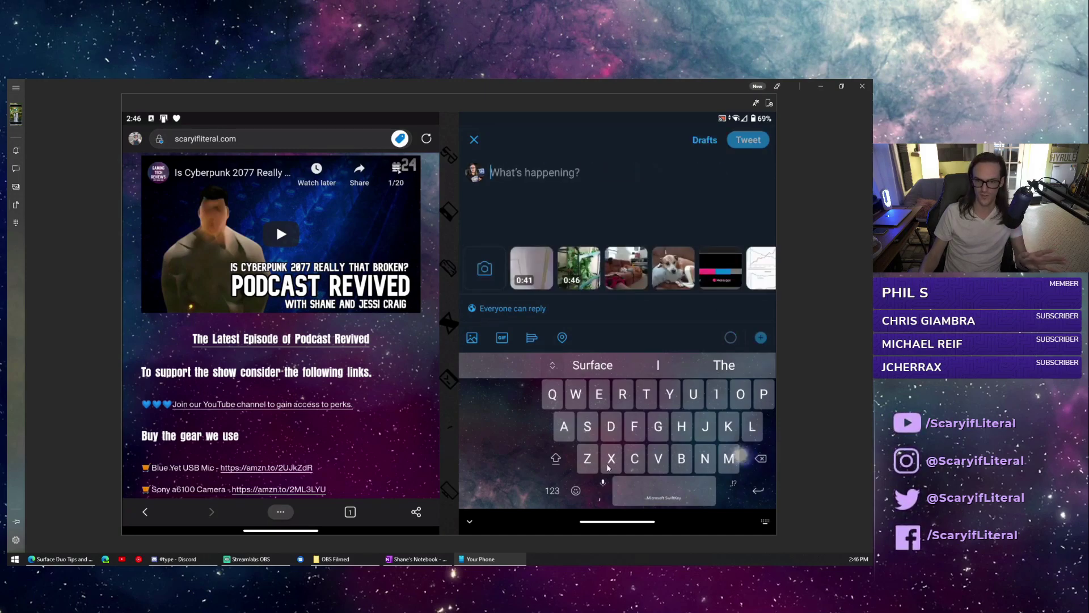
Drag the selected support-the-show line from the web page into the tweet draft
left_click(468, 521)
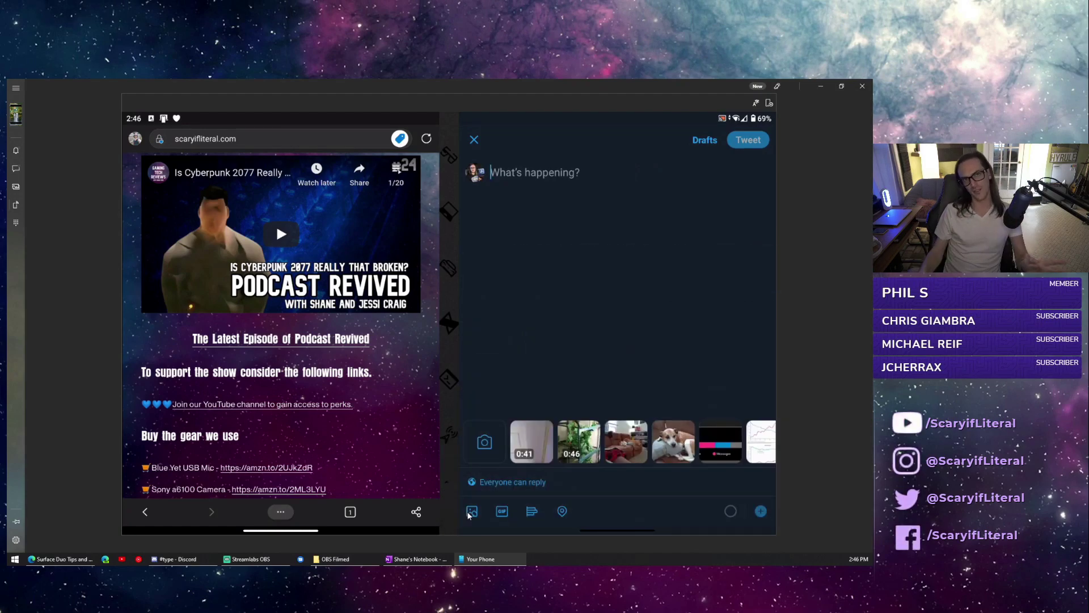
left_click_drag(147, 373, 349, 415)
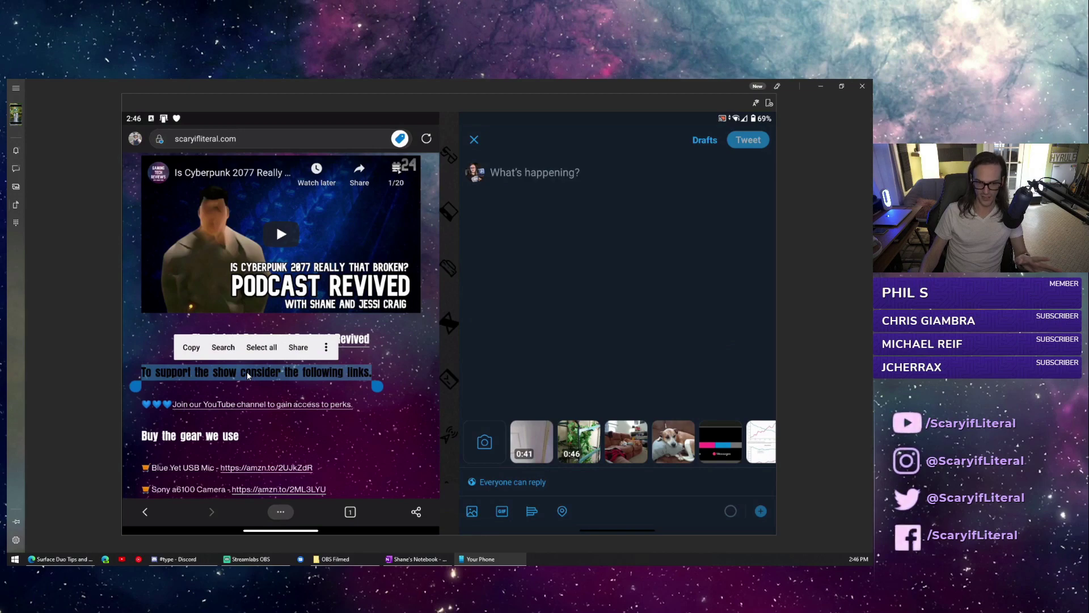
left_click_drag(247, 372, 520, 170)
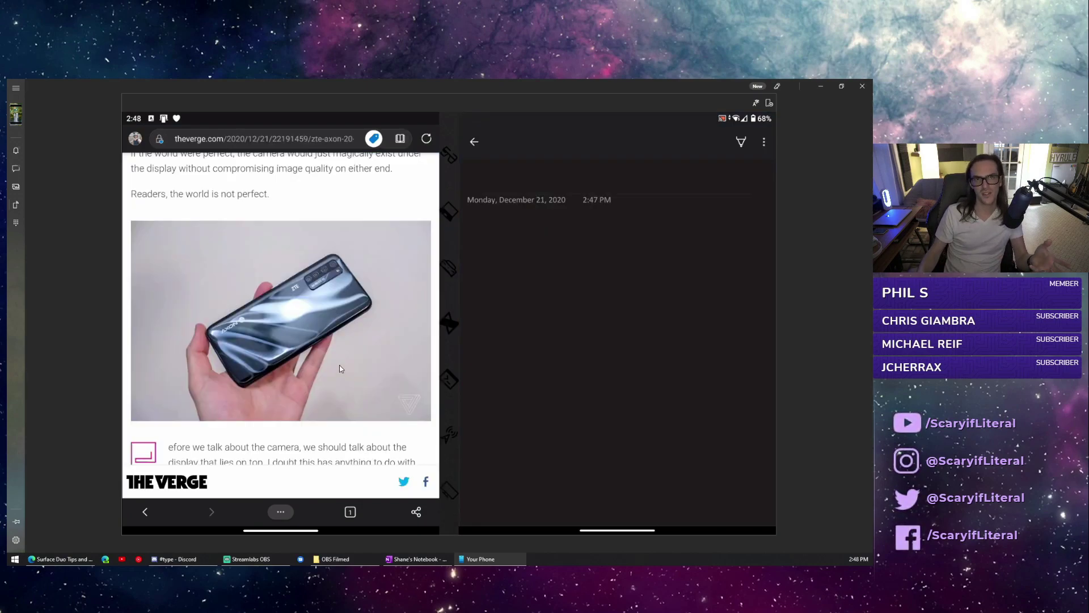
Select the article from 'Readers' through the photo and paragraph and drop it into the OneNote note
scroll(176, 214, "down", 1)
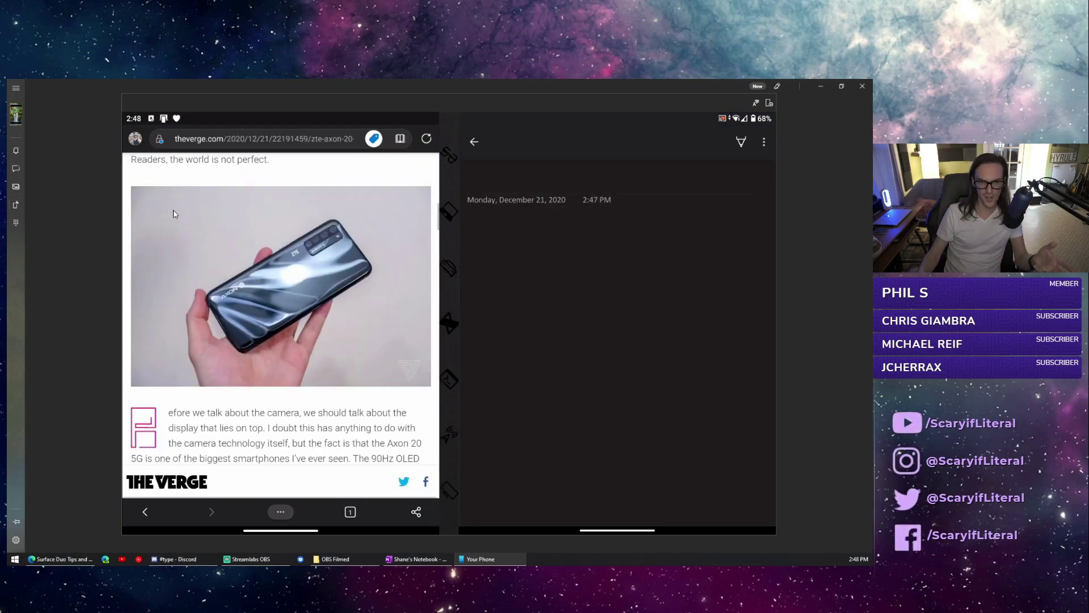
double_click(144, 163)
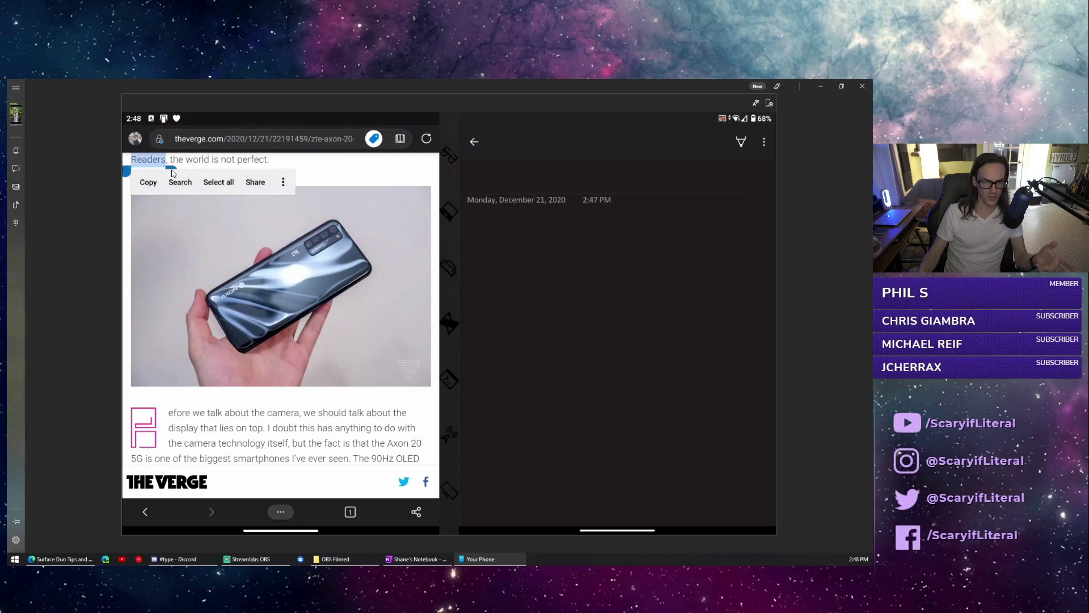
left_click_drag(172, 172, 528, 518)
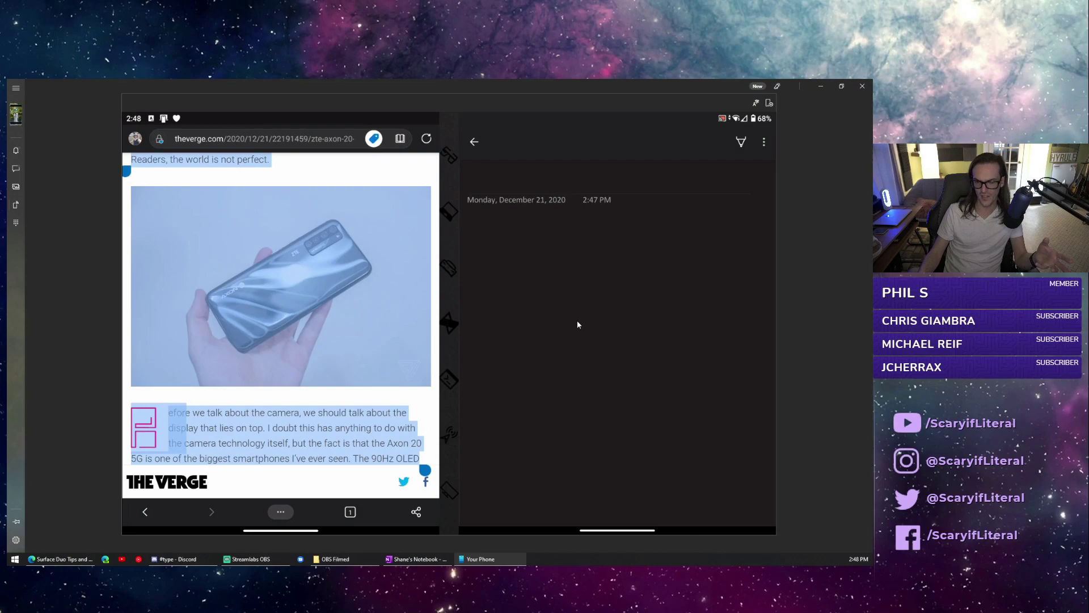
left_click_drag(318, 308, 578, 341)
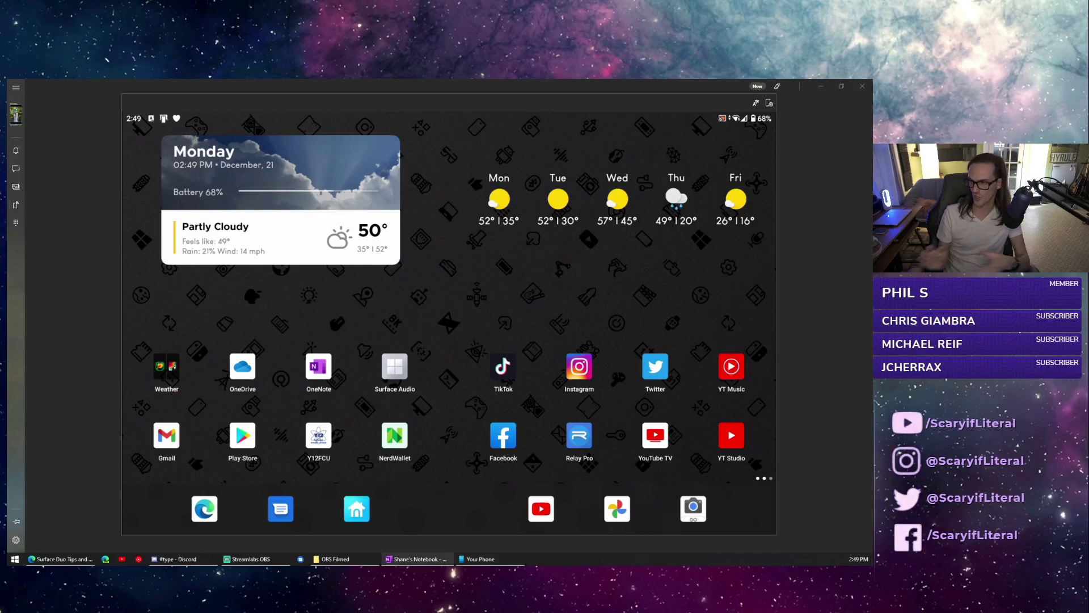
Open the phone's Settings from the quick settings panel and go to System > Gestures
left_click_drag(632, 119, 697, 394)
left_click(698, 392)
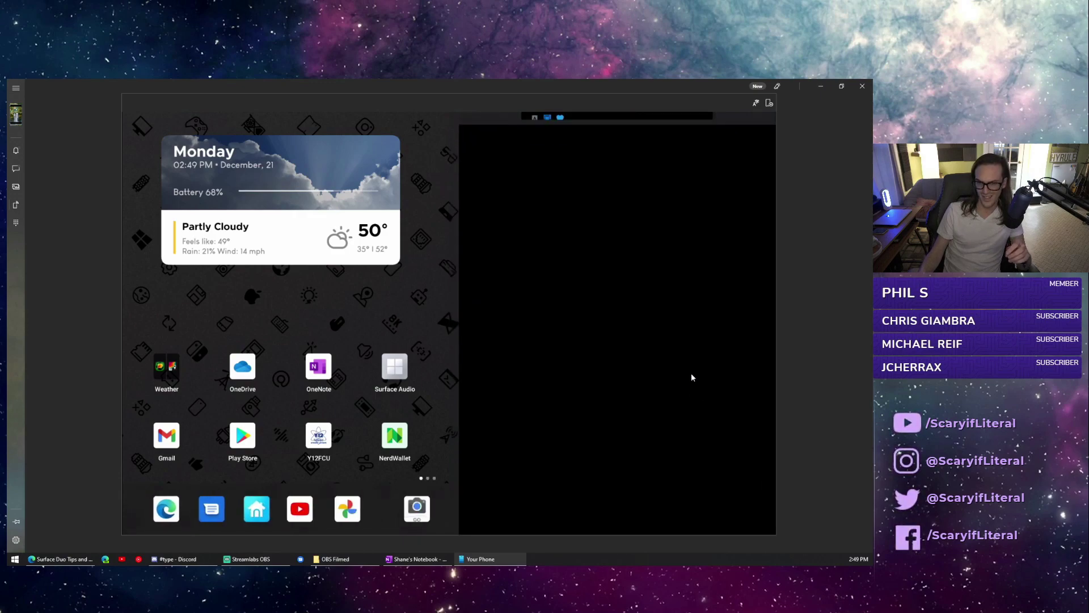
scroll(625, 434, "down", 3)
scroll(612, 441, "down", 5)
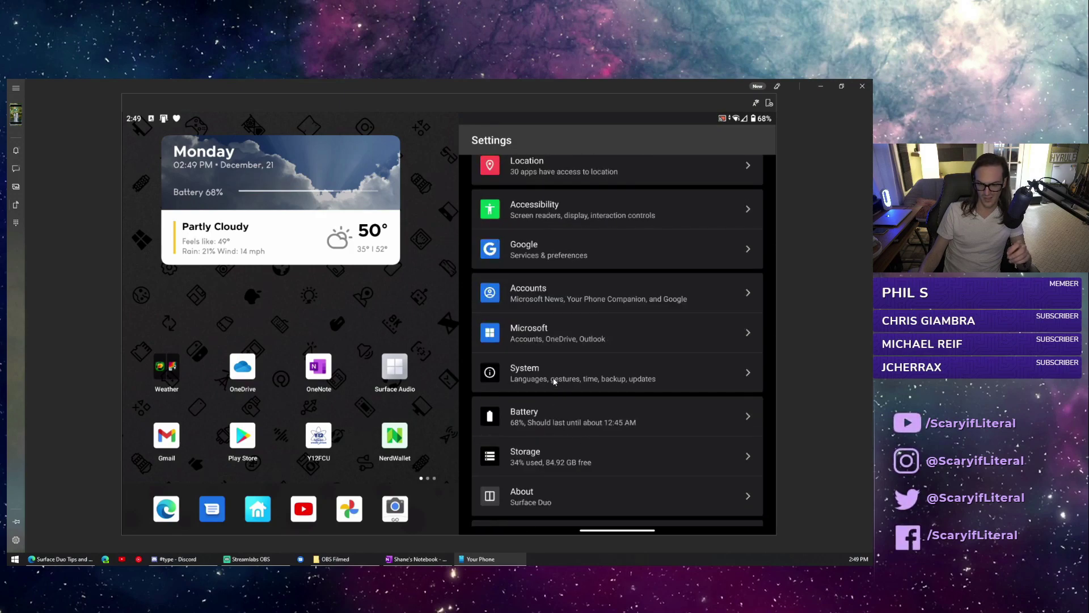
left_click(554, 380)
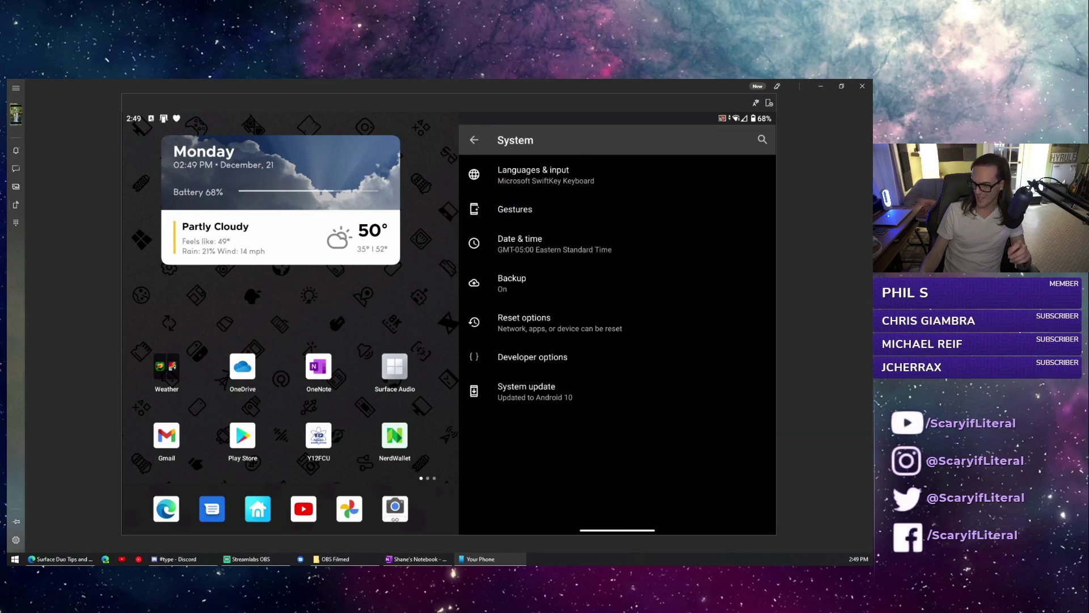
left_click(557, 210)
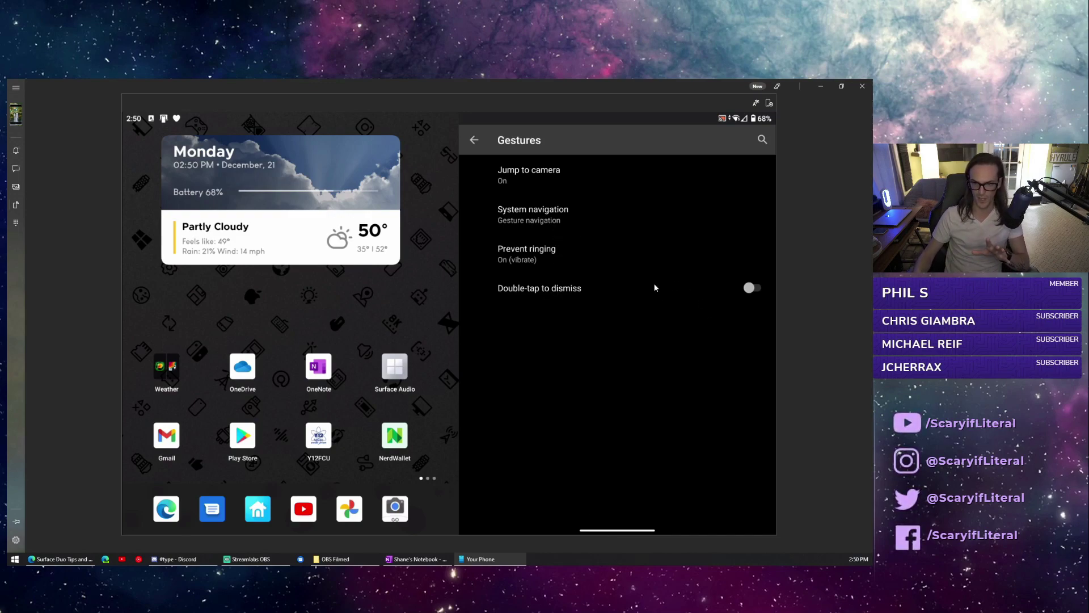
Open System navigation and show the Gesture navigation Back Sensitivity slider, set to Low
left_click(576, 219)
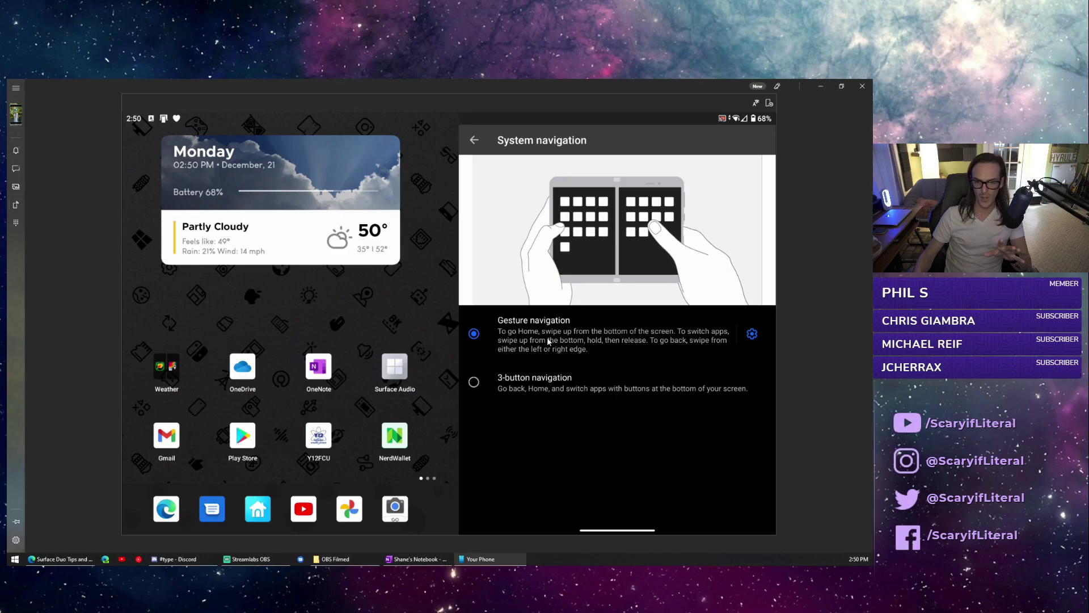
left_click(751, 333)
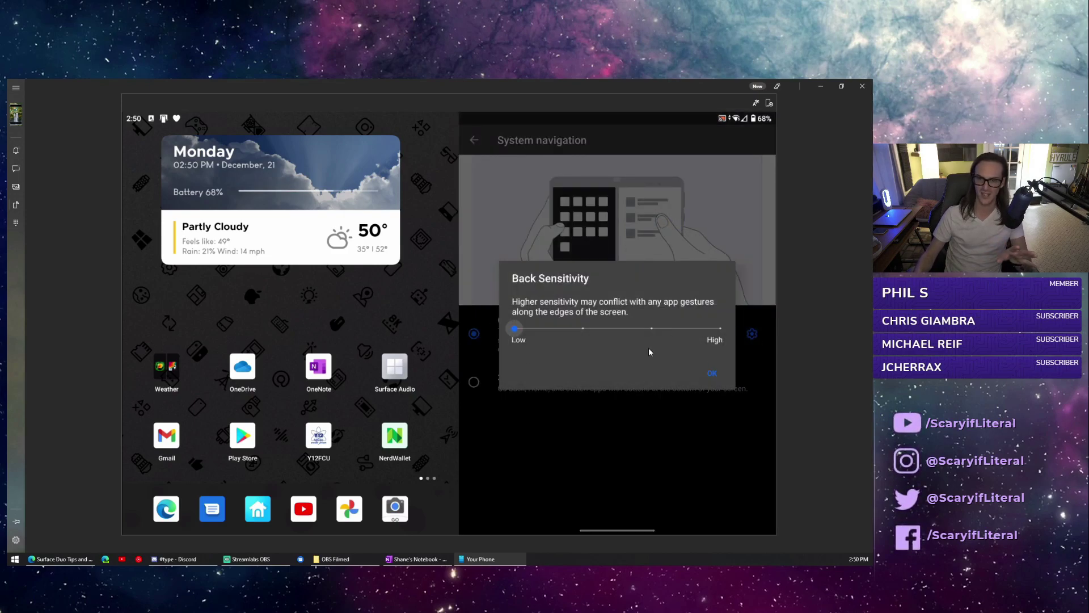
left_click(712, 224)
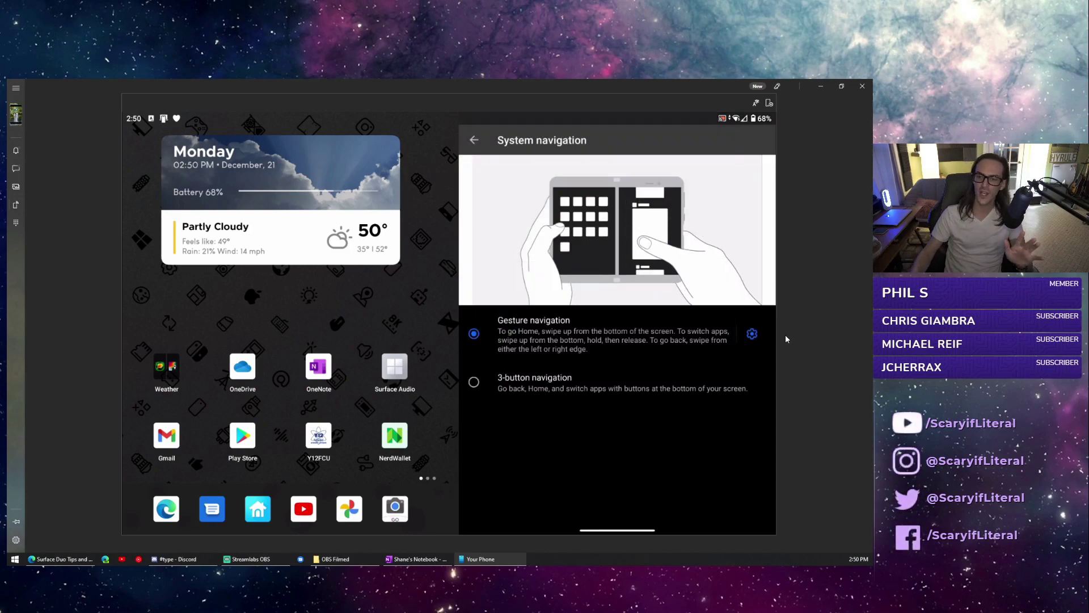
left_click(751, 333)
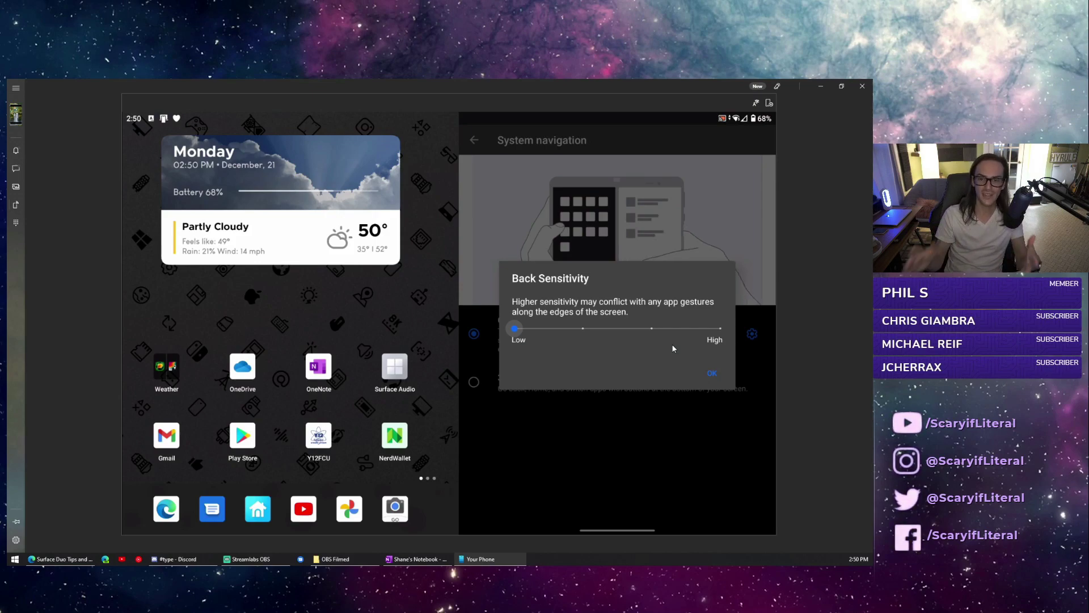
left_click(580, 328)
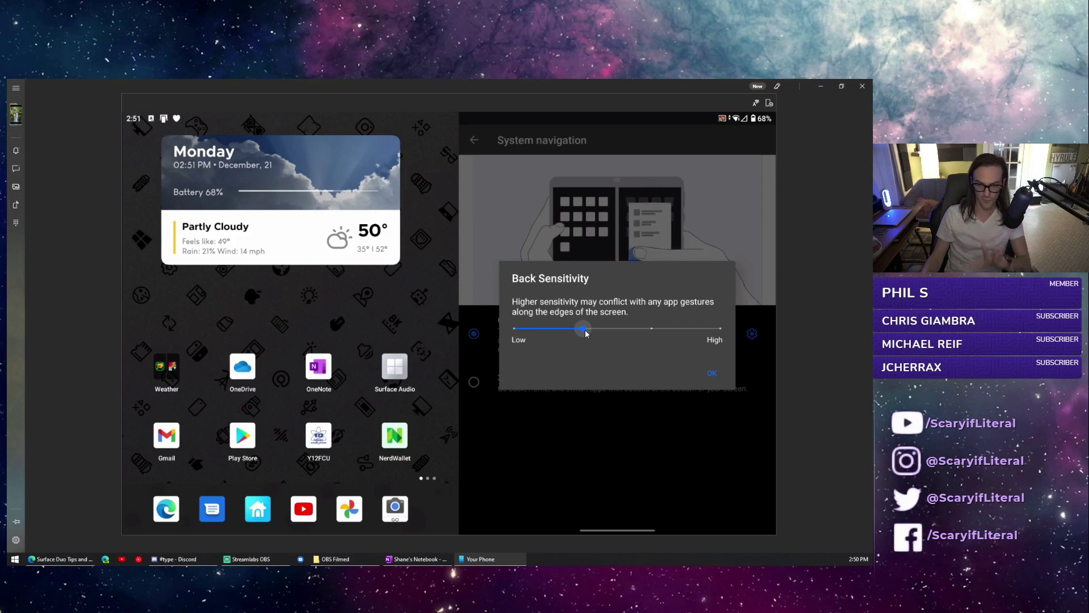
left_click(491, 332)
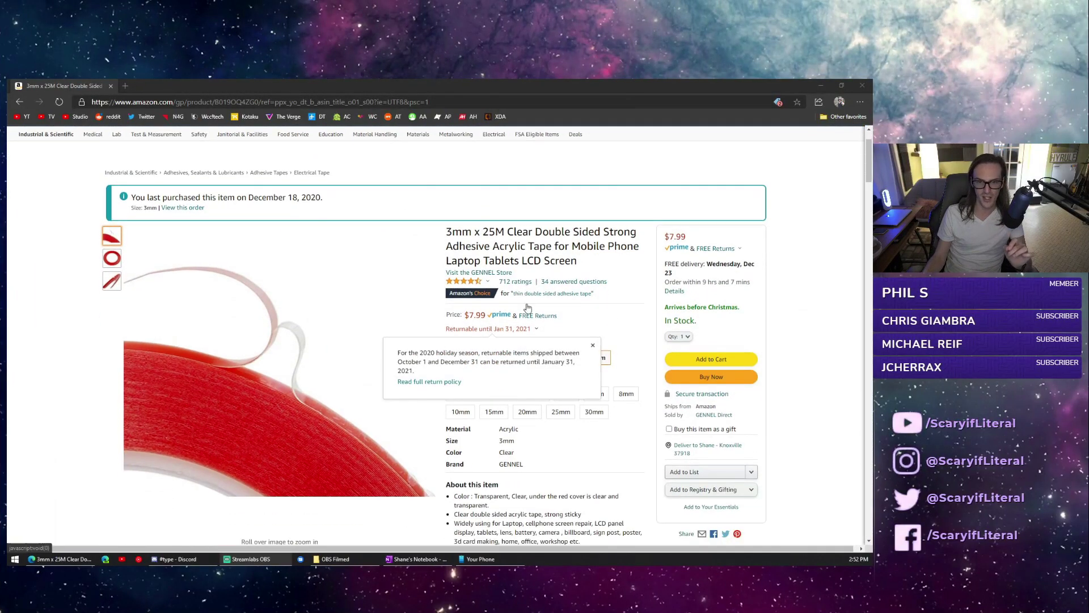
scroll(34, 400, "down", 1)
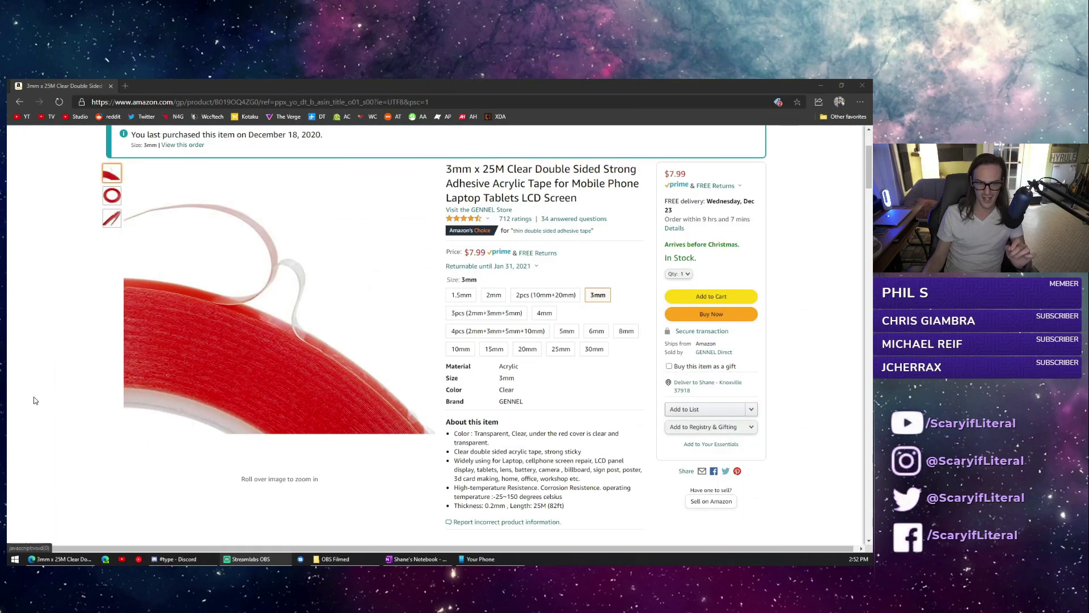
scroll(65, 414, "up", 1)
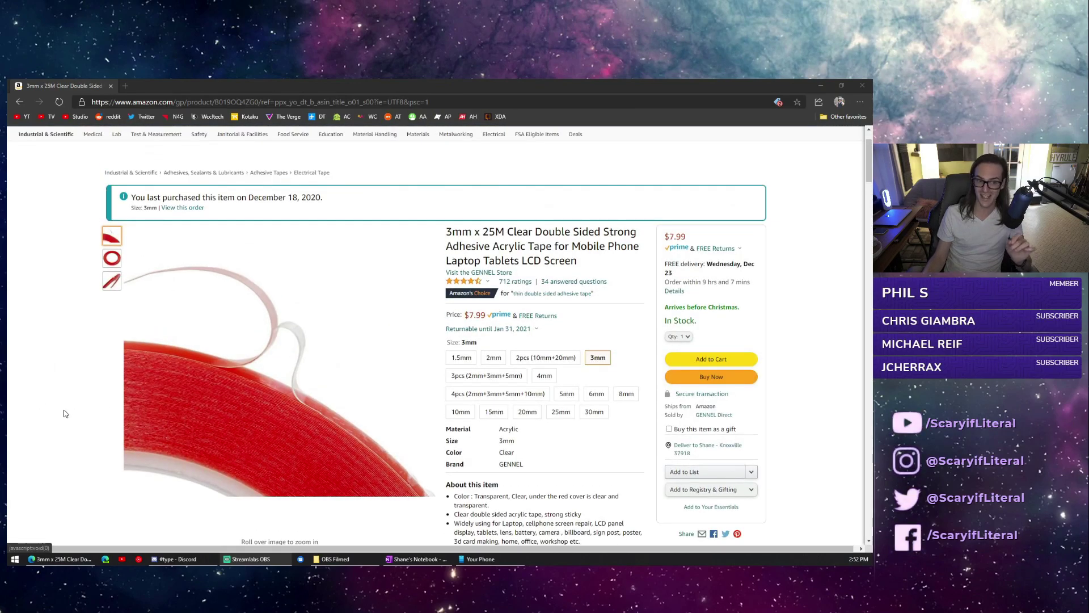
scroll(66, 413, "down", 1)
scroll(65, 412, "up", 1)
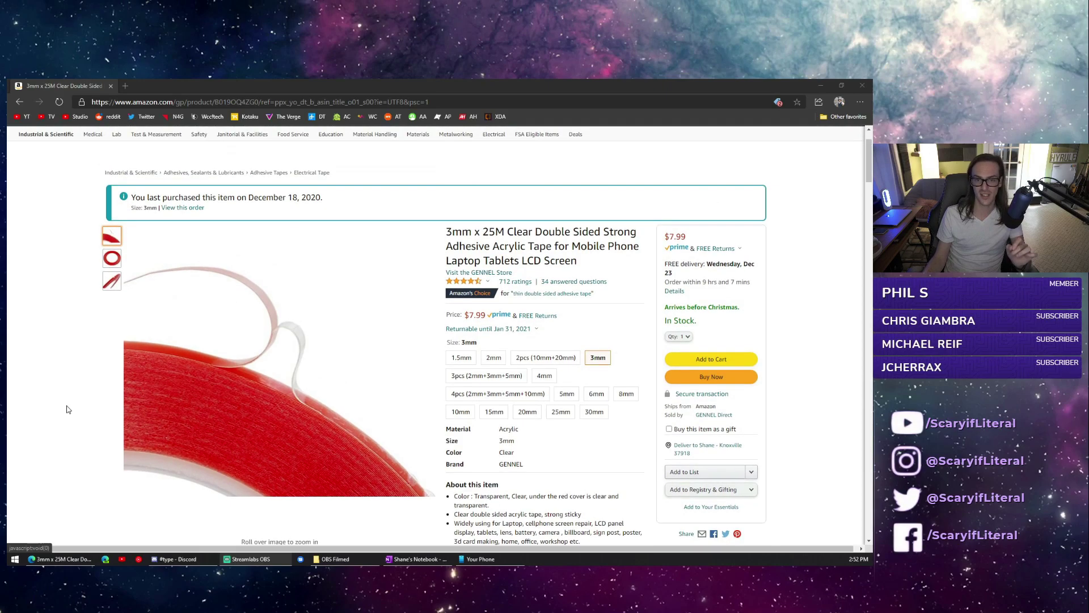
left_click_drag(324, 197, 128, 206)
left_click(56, 300)
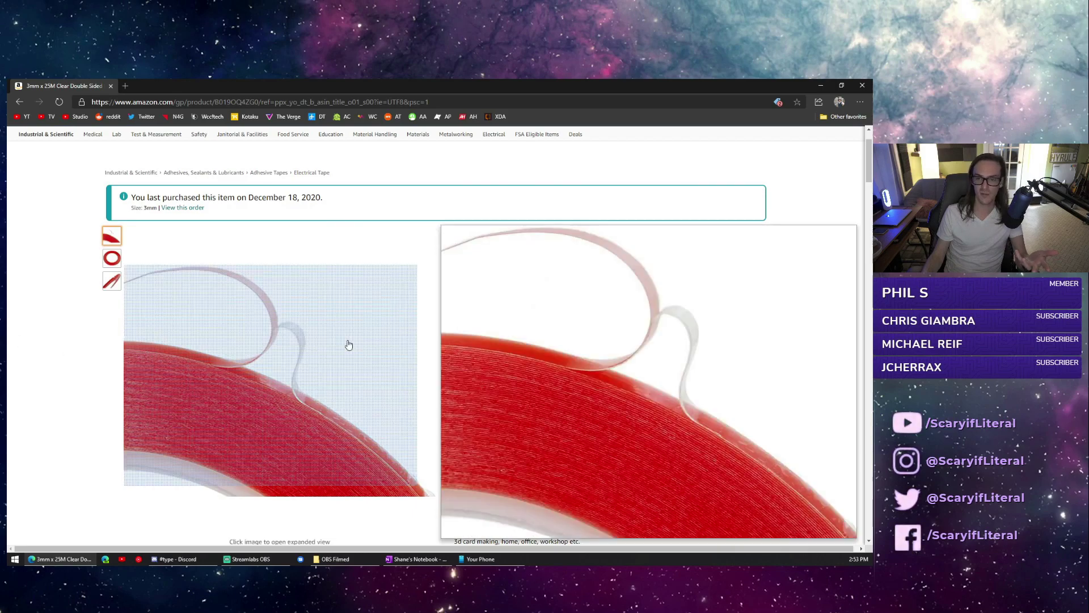
key("alt+Tab")
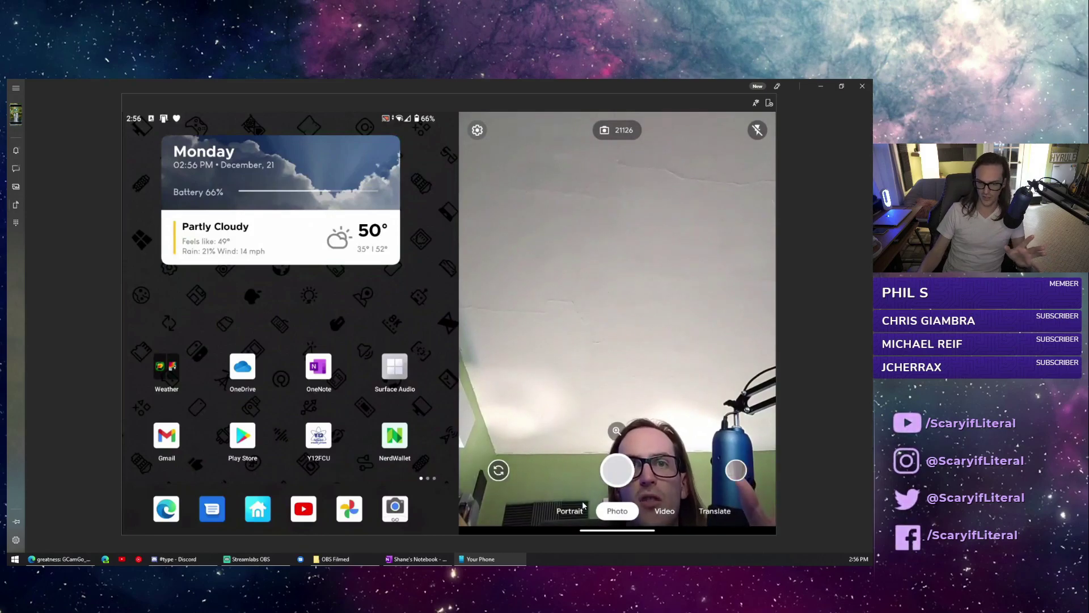
Check the camera's settings, close them, and snap a photo
left_click(475, 136)
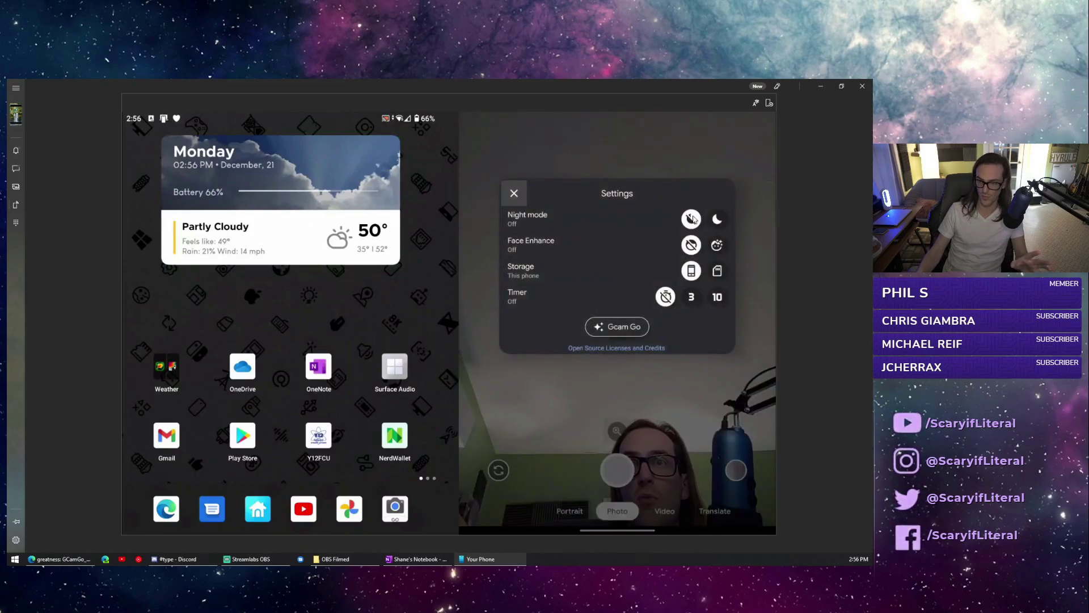
left_click(513, 195)
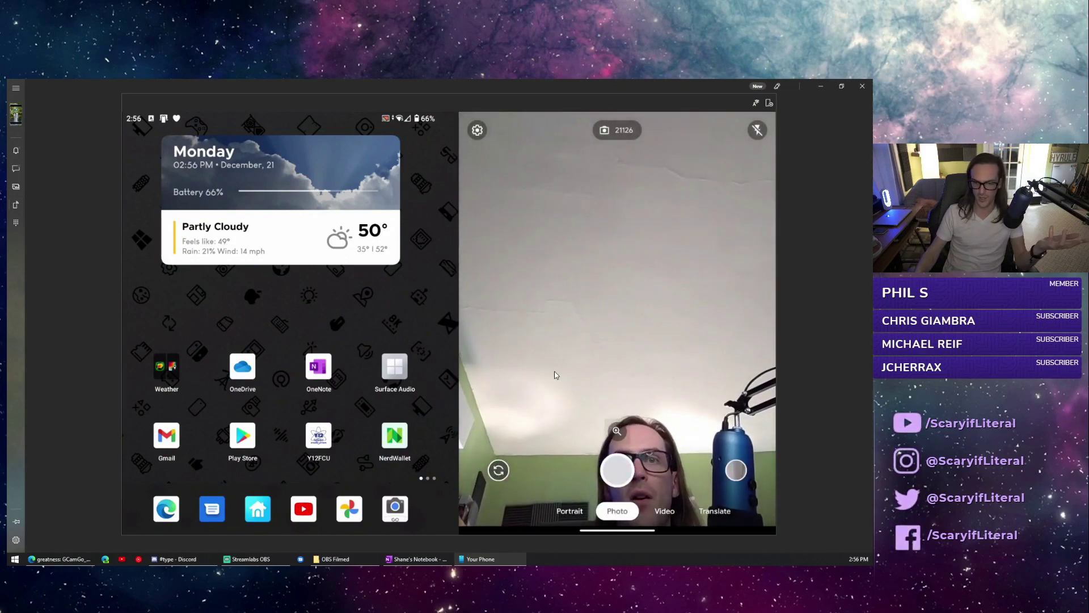
left_click(618, 470)
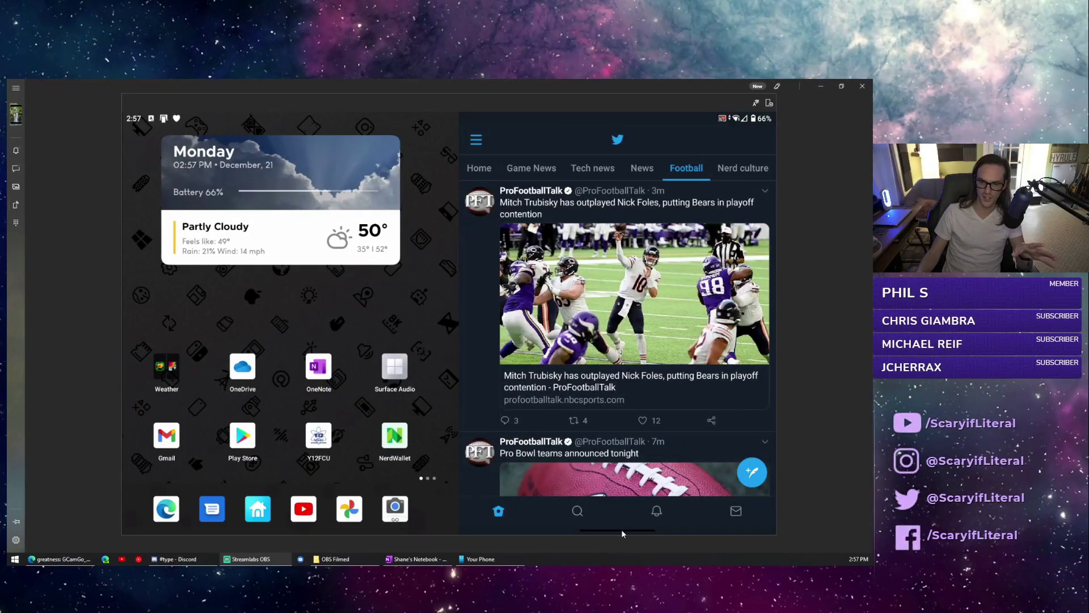
Start a new tweet, try the keyboard's Resize panel, and move the composer to the right screen
left_click_drag(621, 528, 440, 368)
left_click(751, 474)
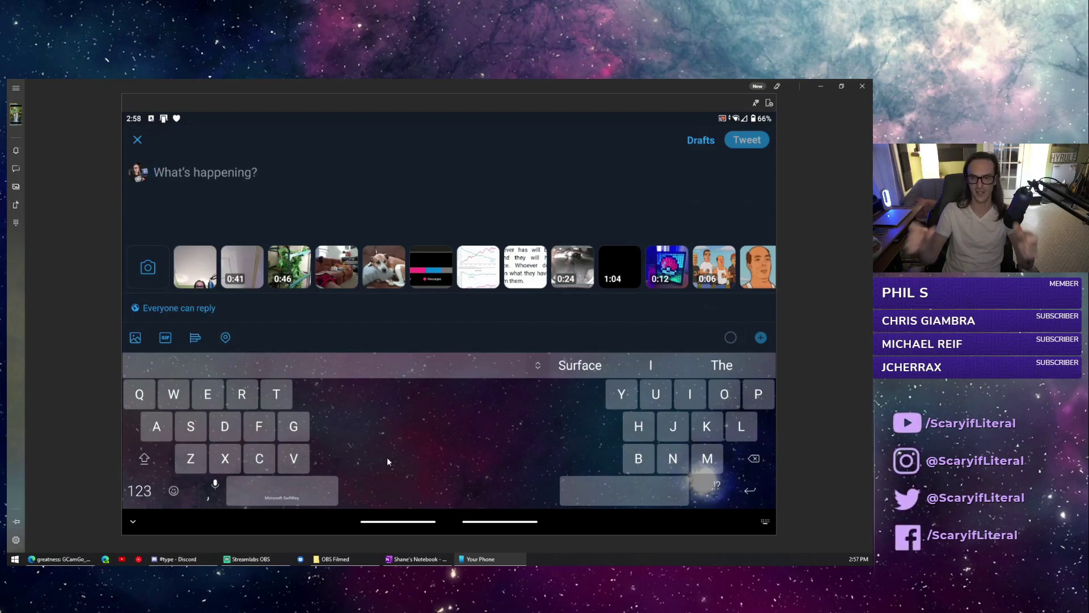
left_click(538, 365)
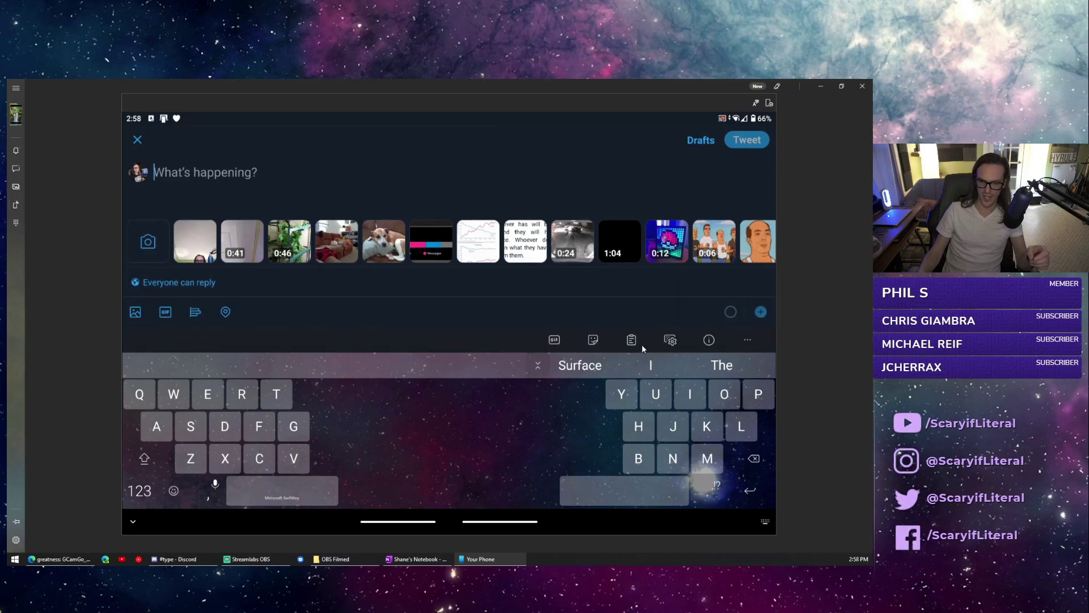
left_click(668, 341)
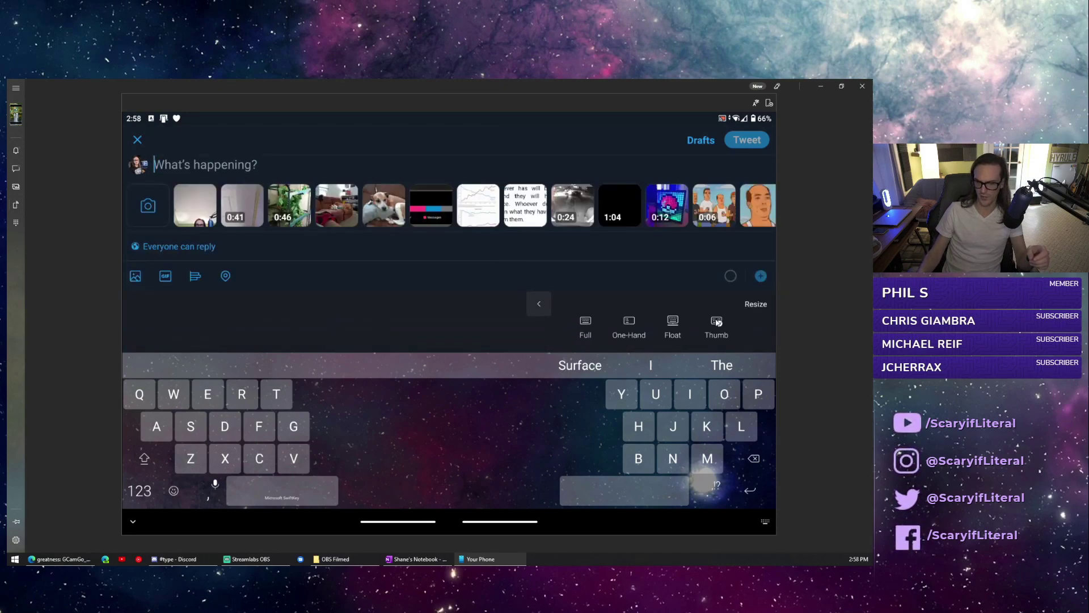
left_click(547, 306)
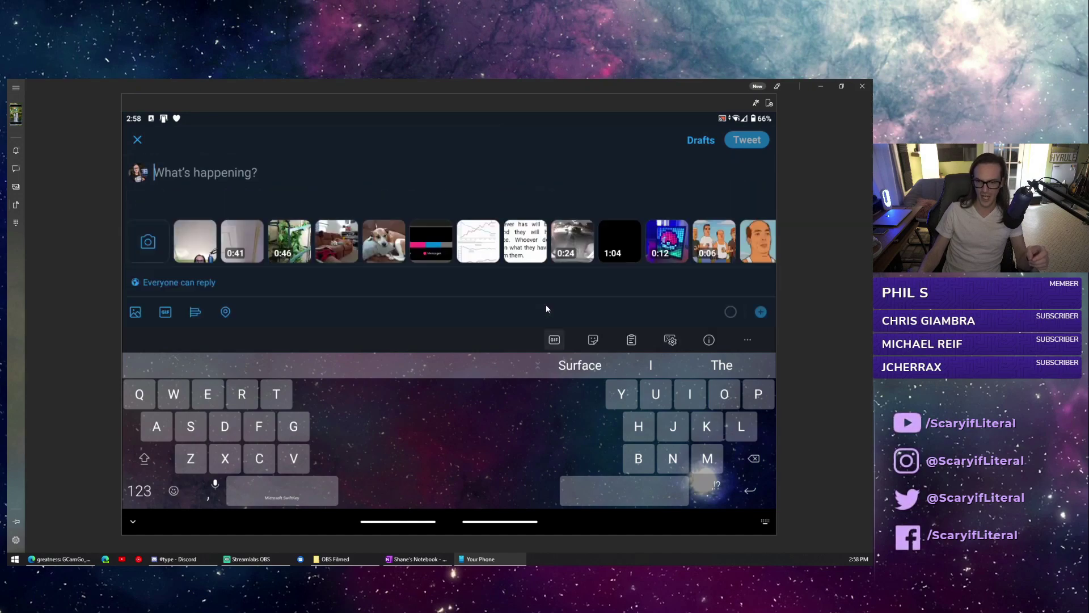
left_click(538, 366)
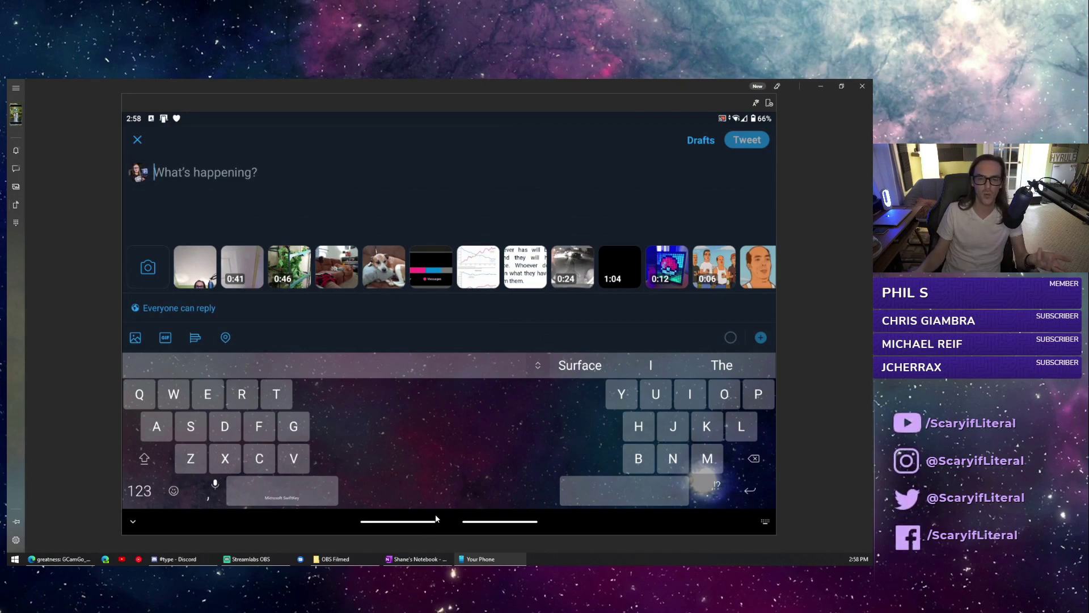
left_click_drag(403, 523, 557, 461)
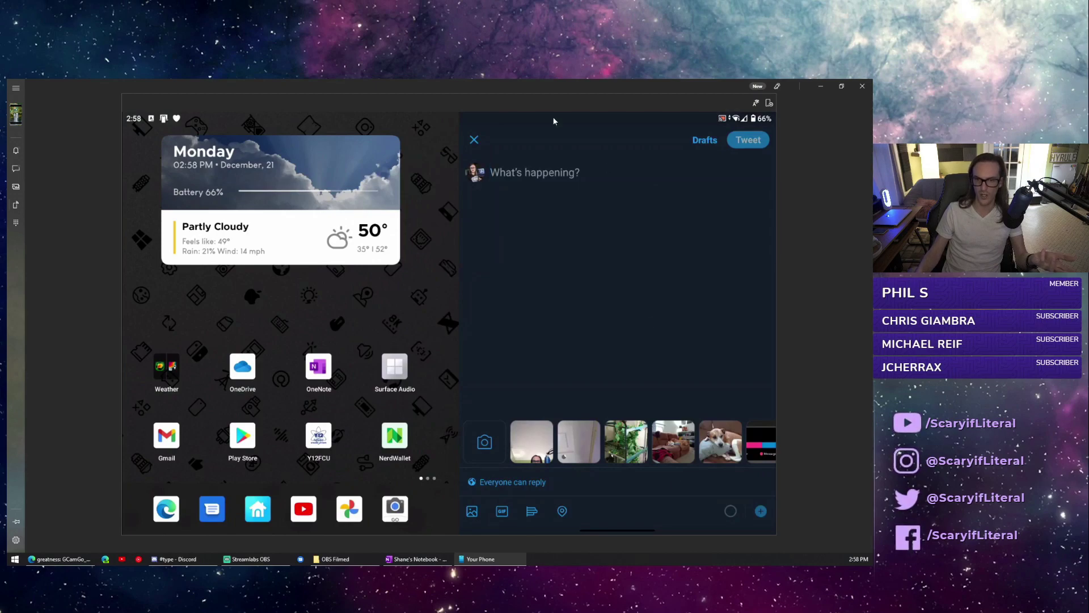
Span the tweet composer across both screens with the keyboard showing for the 'What's happening?' field
left_click(519, 183)
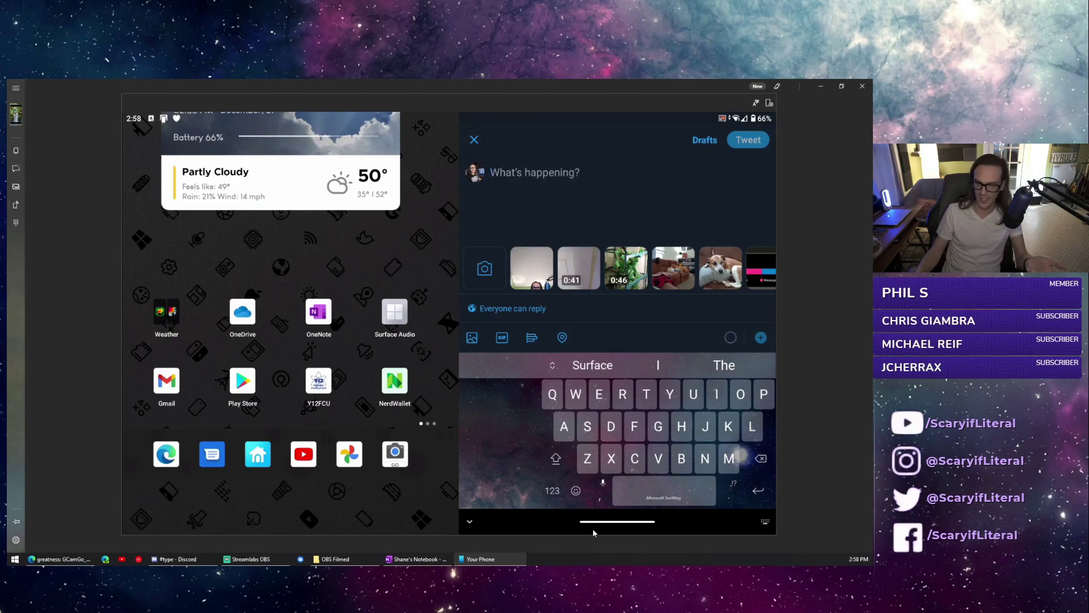
left_click_drag(548, 456, 464, 390)
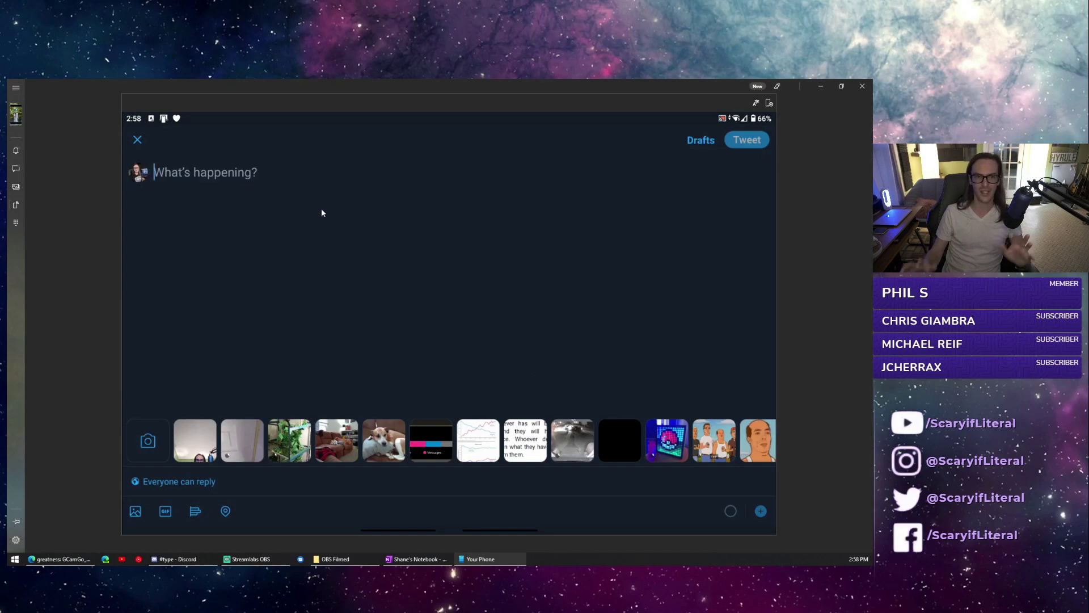
left_click(228, 179)
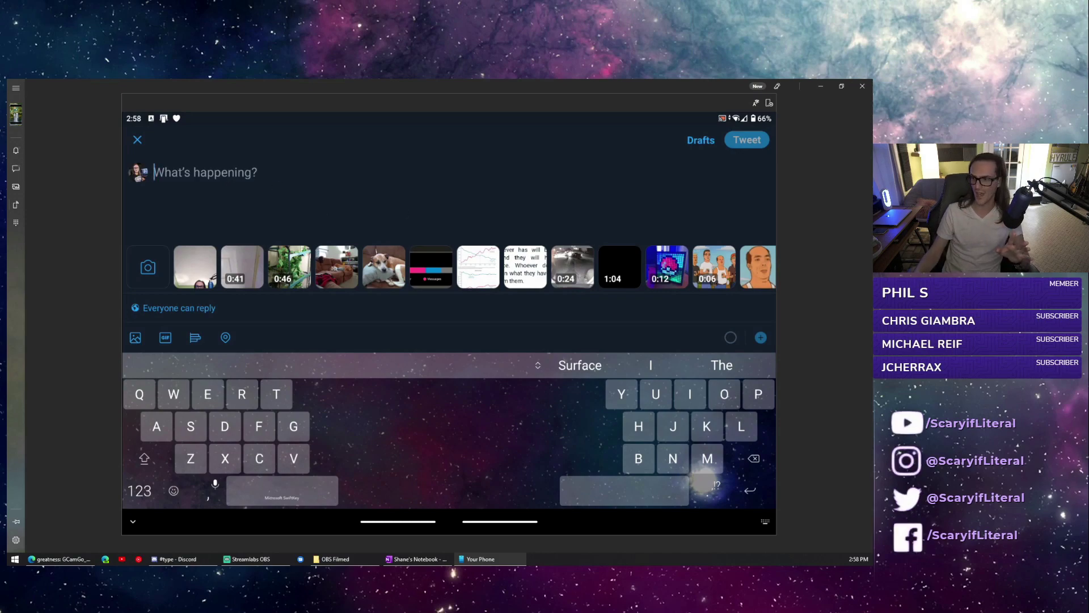
key("alt+Tab")
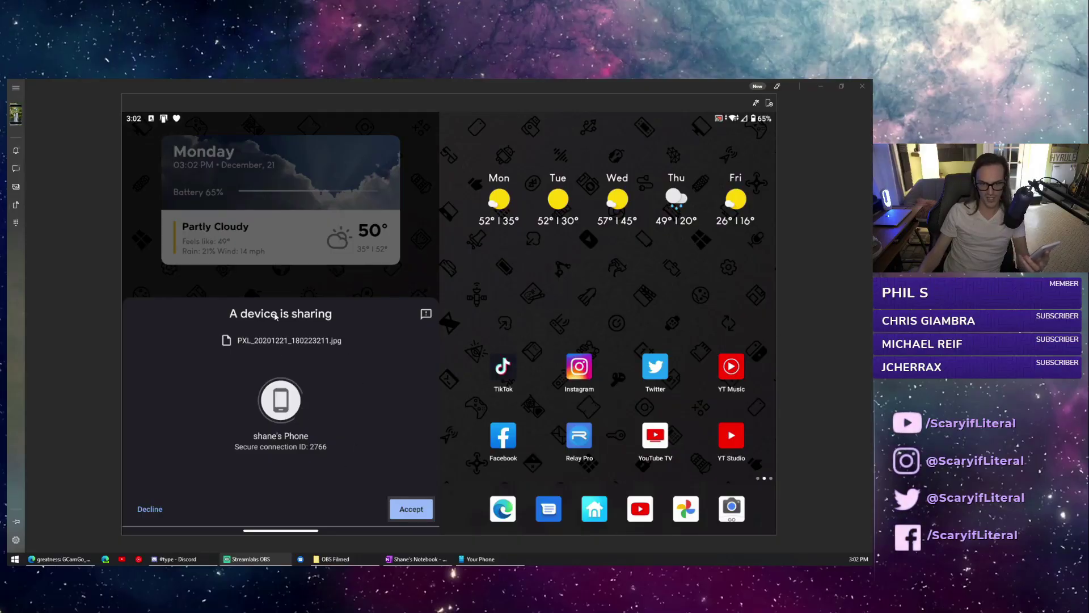
Accept the Nearby Share transfer of PXL_20201221_180223211.jpg
left_click(421, 511)
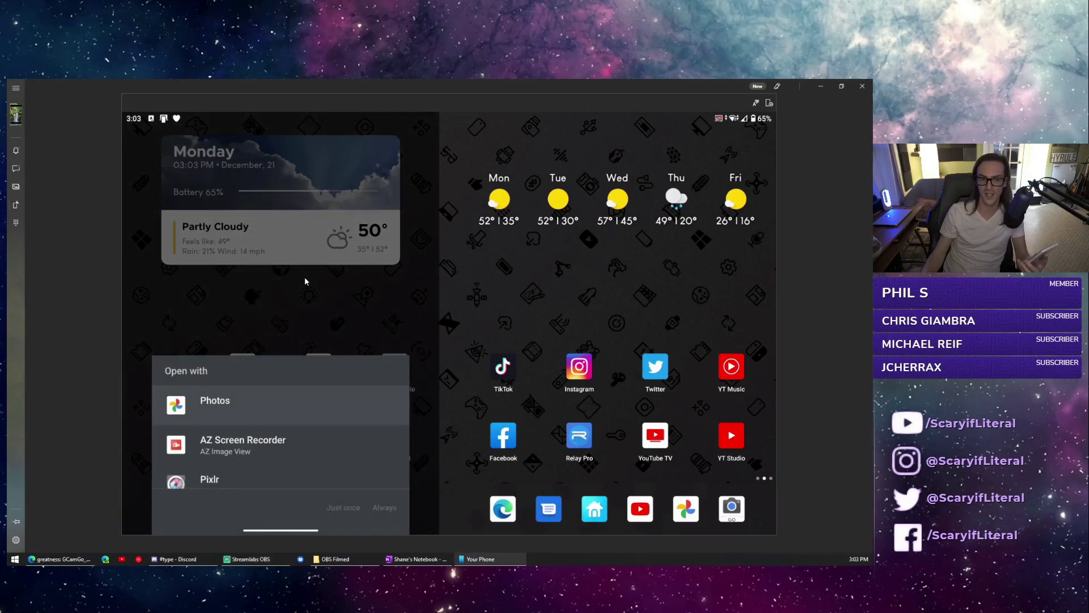
Open the received headphones photo in Photos, just once
left_click(226, 415)
left_click(373, 510)
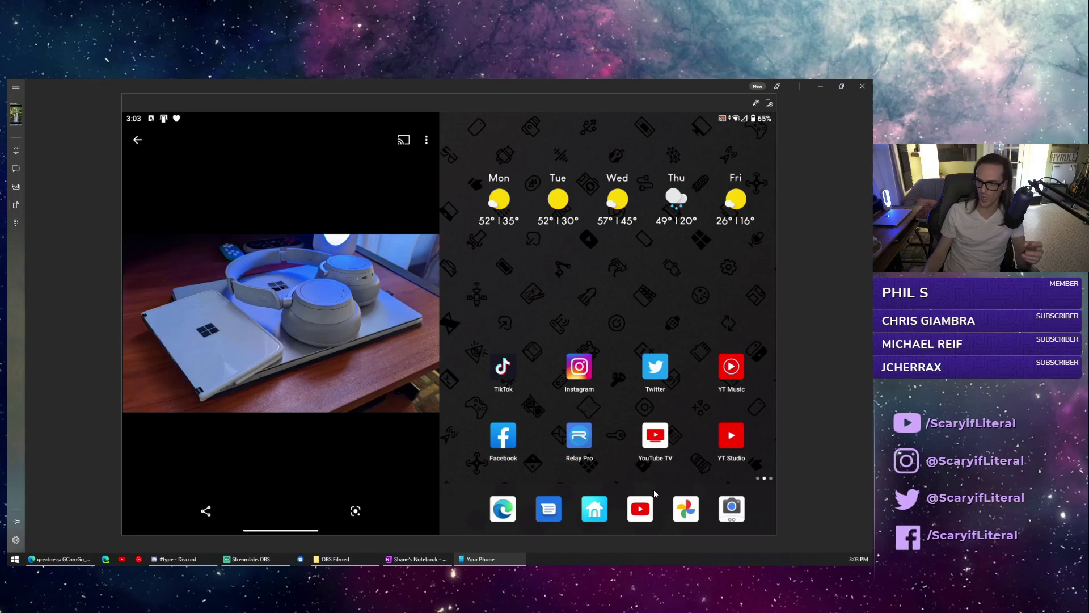
key("alt+Tab")
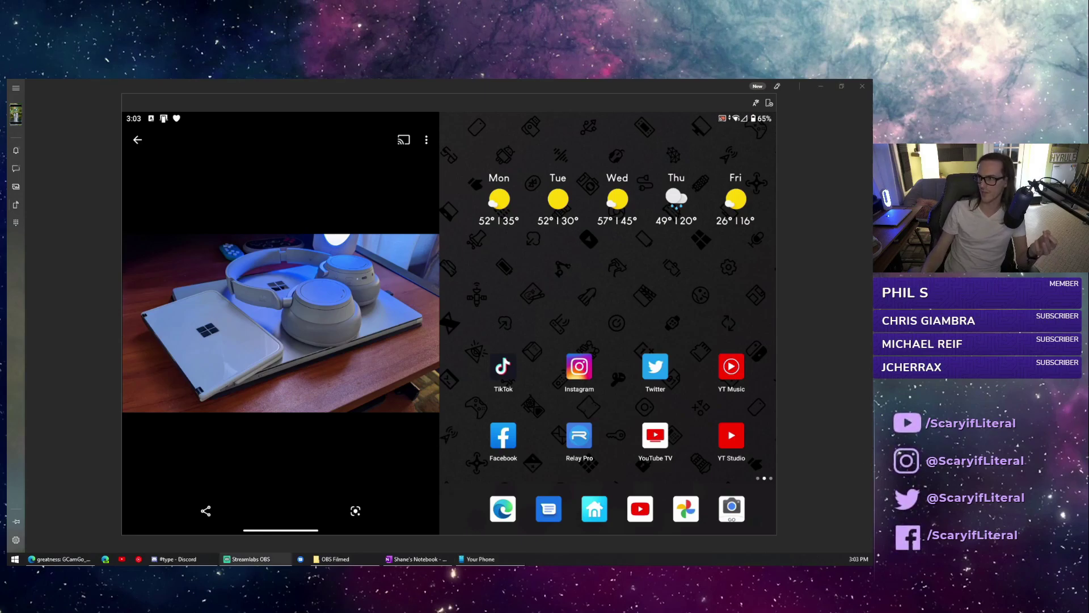